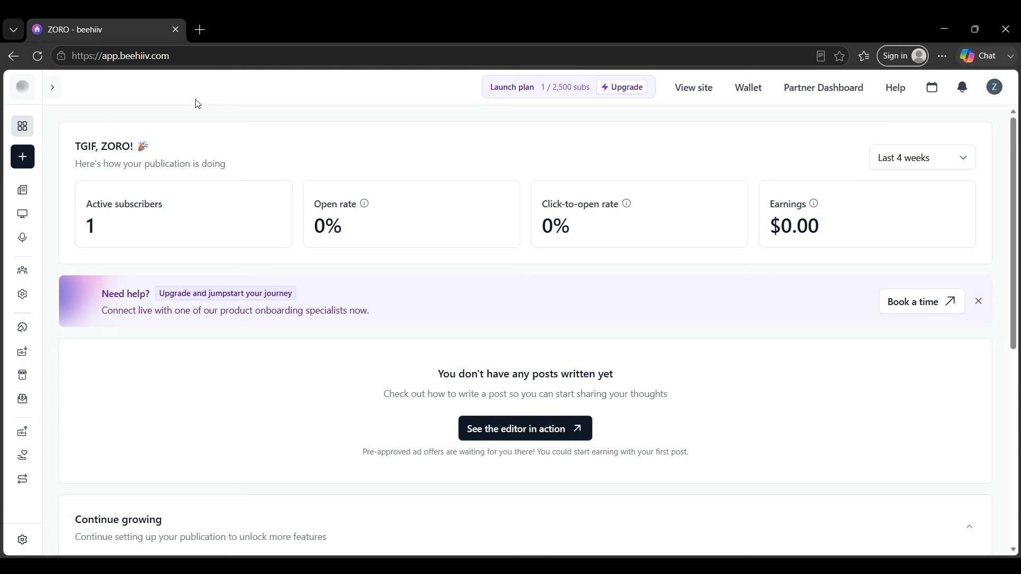
# - Open the subscribe forms page of the subscribers area and create a new subscribe form
pyautogui.click(994, 79)
pyautogui.moveTo(22, 273)
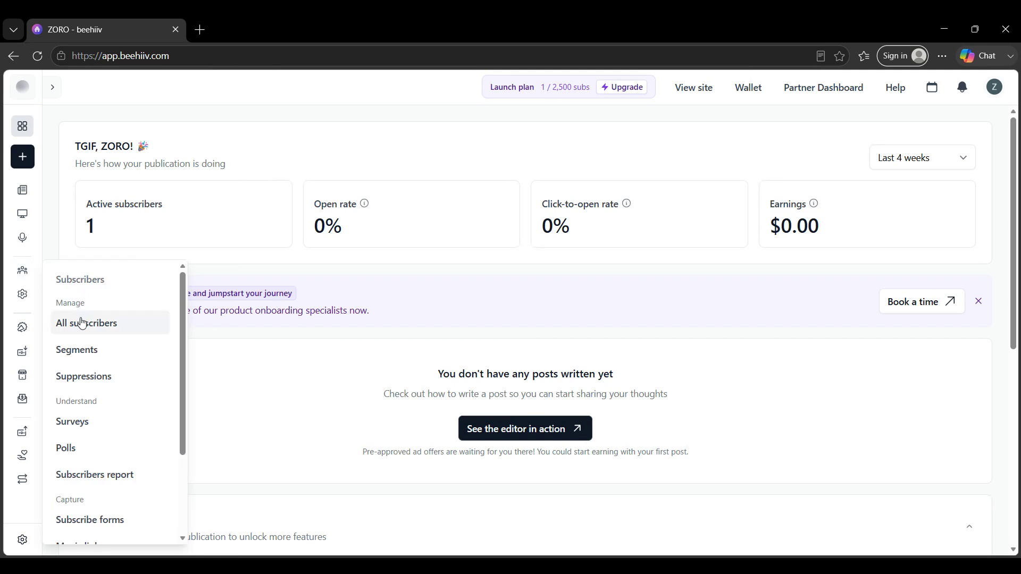
pyautogui.scroll(-2, 107, 454)
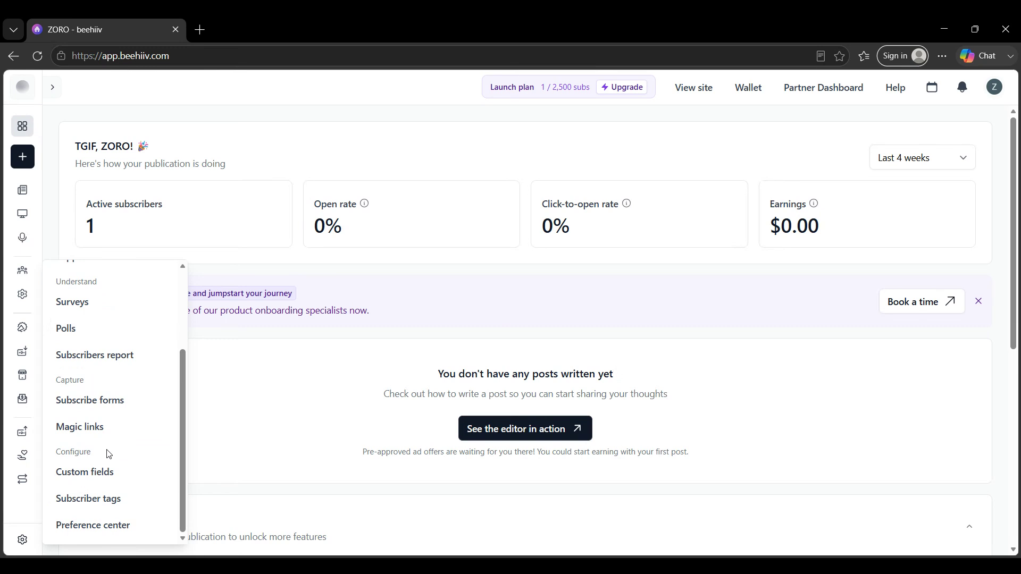
pyautogui.click(140, 407)
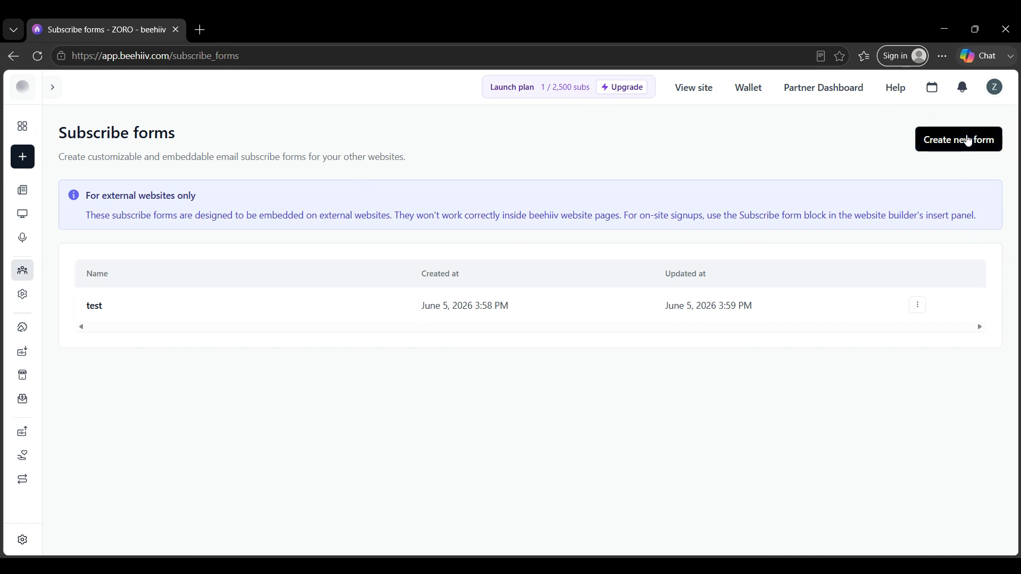
pyautogui.click(968, 141)
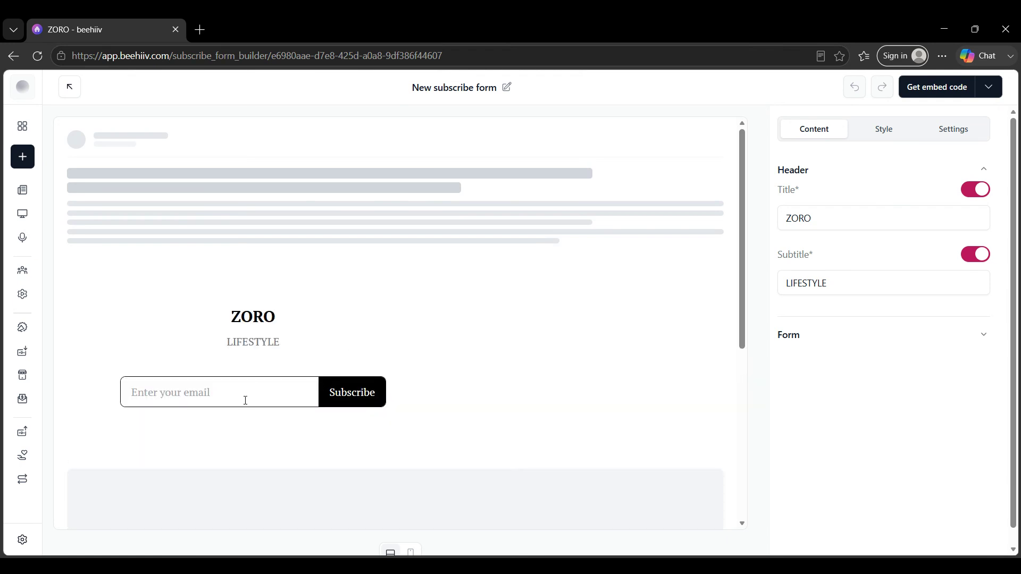
# - Change the subscribe form's header title to "ZORO's Newsletter"
pyautogui.click(818, 217)
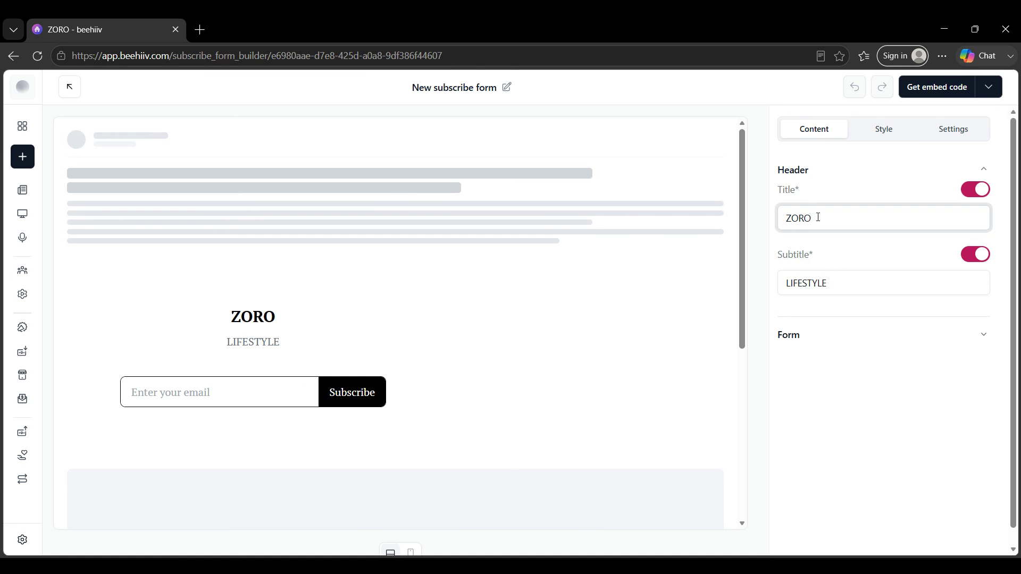
pyautogui.write("'s Newsletter")
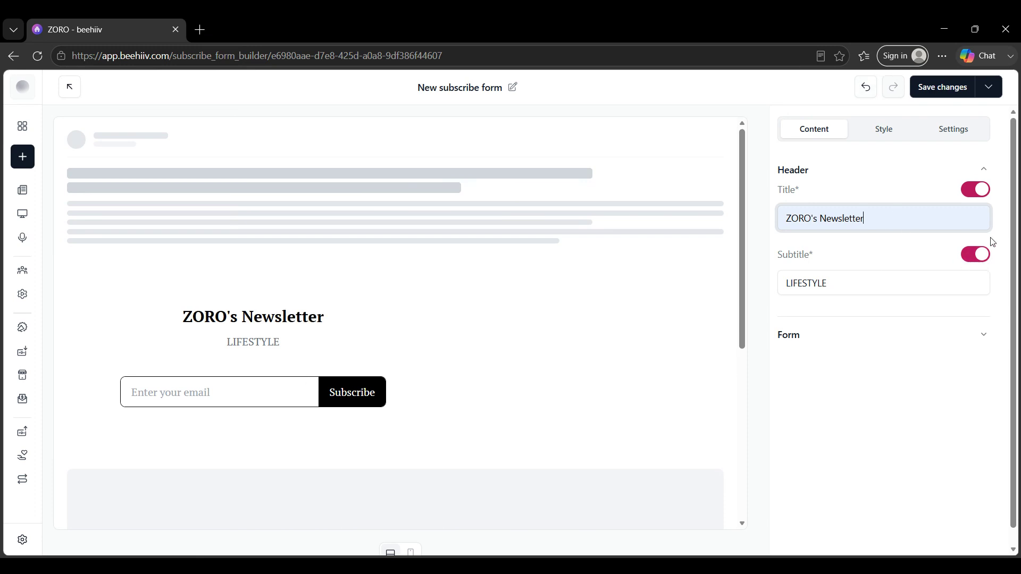
pyautogui.moveTo(897, 223); pyautogui.dragTo(823, 221)
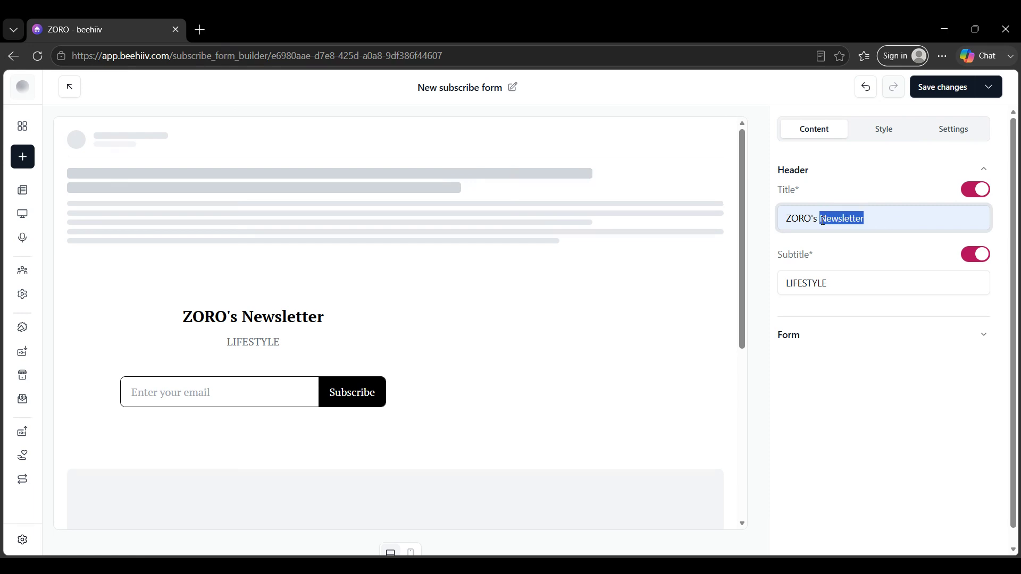
pyautogui.click(909, 208)
pyautogui.click(906, 192)
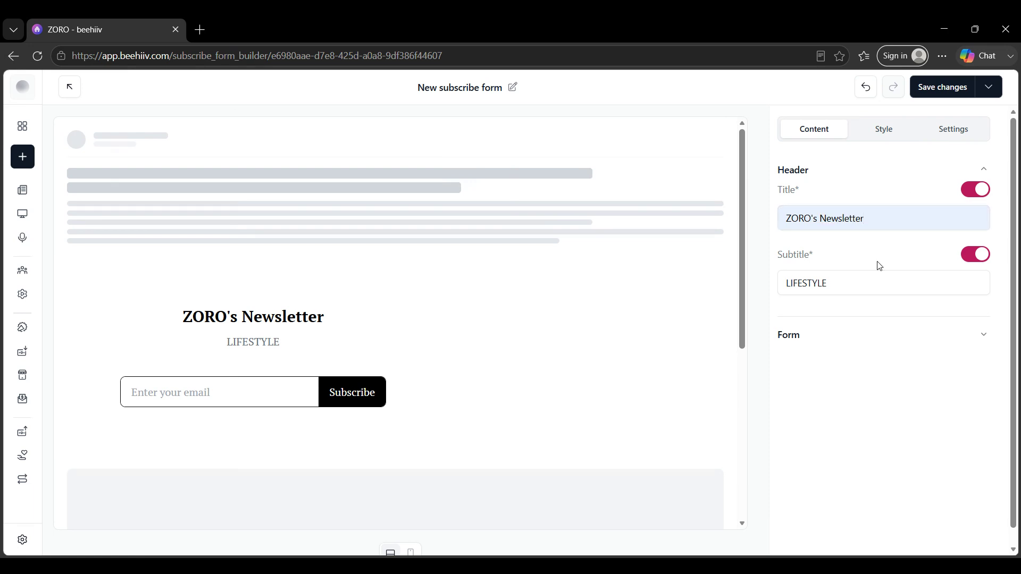
# - Expand the form content section and review its field, button text and consent settings
pyautogui.click(886, 338)
pyautogui.scroll(-3, 885, 338)
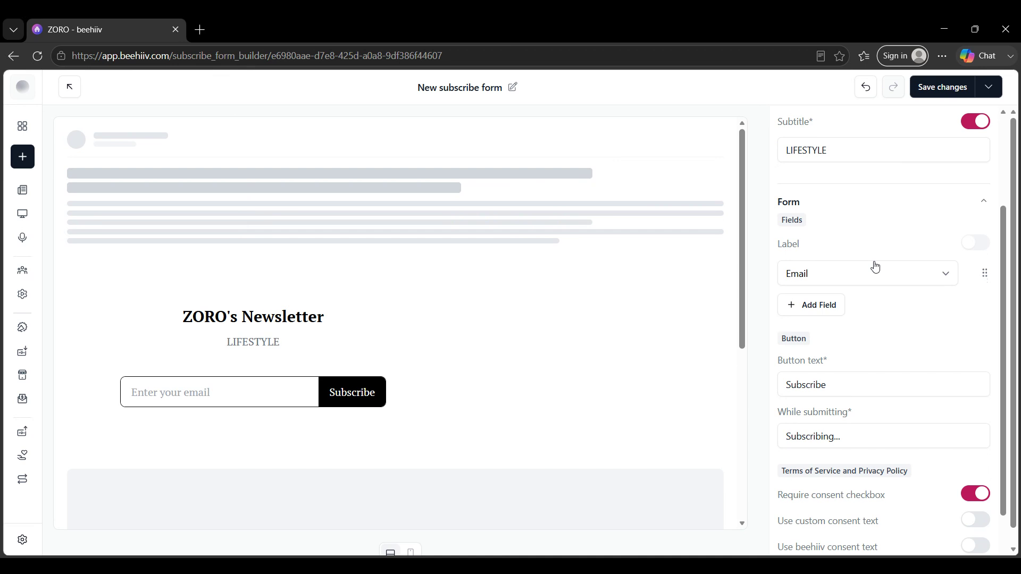
pyautogui.scroll(1, 875, 267)
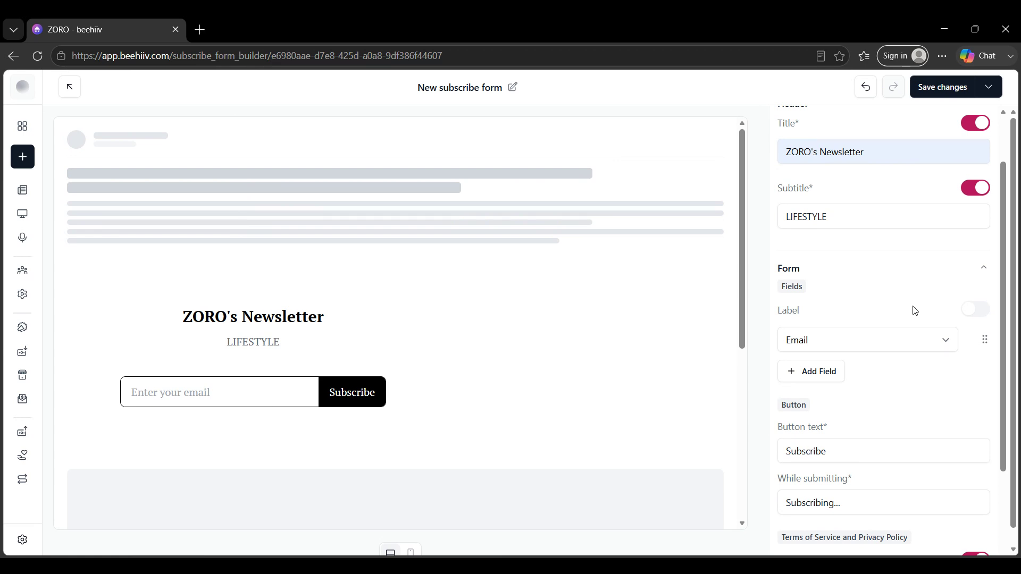
pyautogui.scroll(-3, 915, 311)
pyautogui.scroll(4, 915, 310)
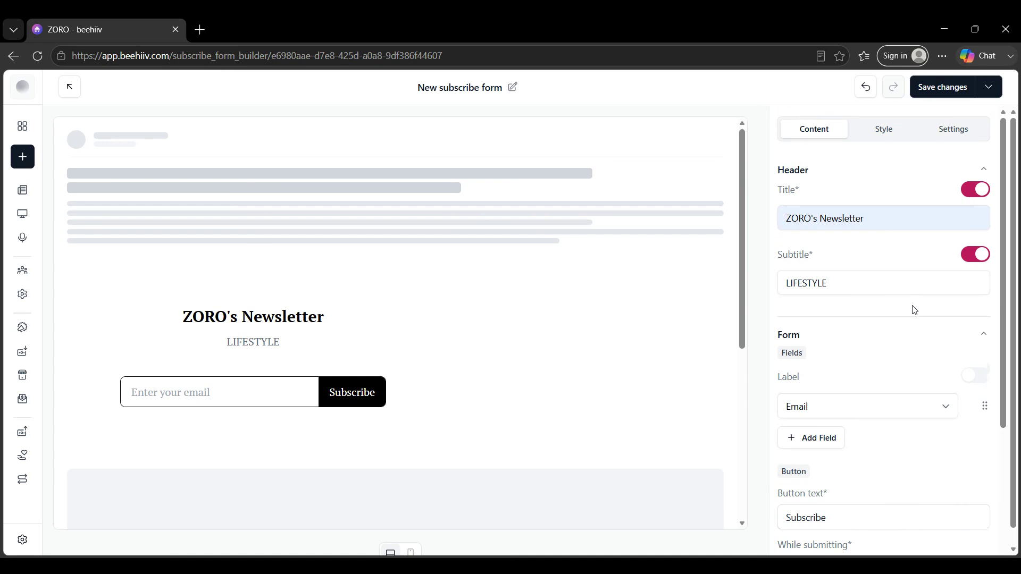
pyautogui.scroll(-2, 912, 308)
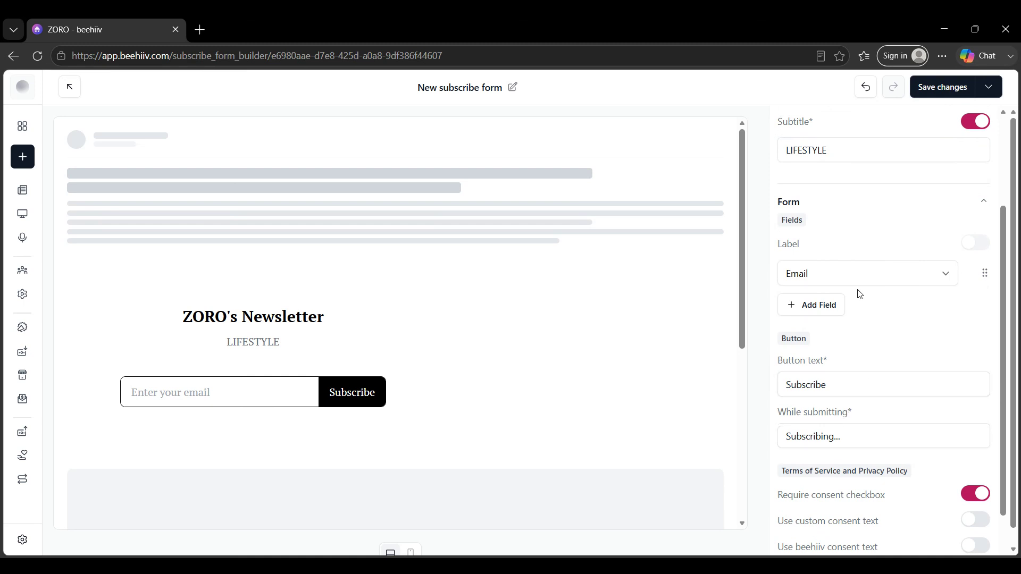
# - Check which custom fields can be added to the form, and close the field picker without adding one
pyautogui.click(829, 311)
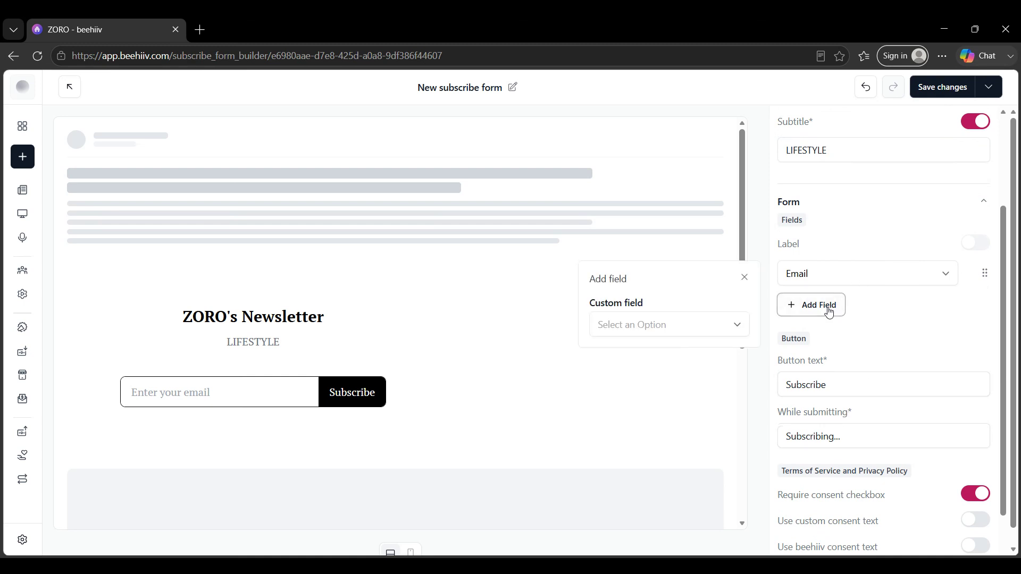
pyautogui.click(697, 334)
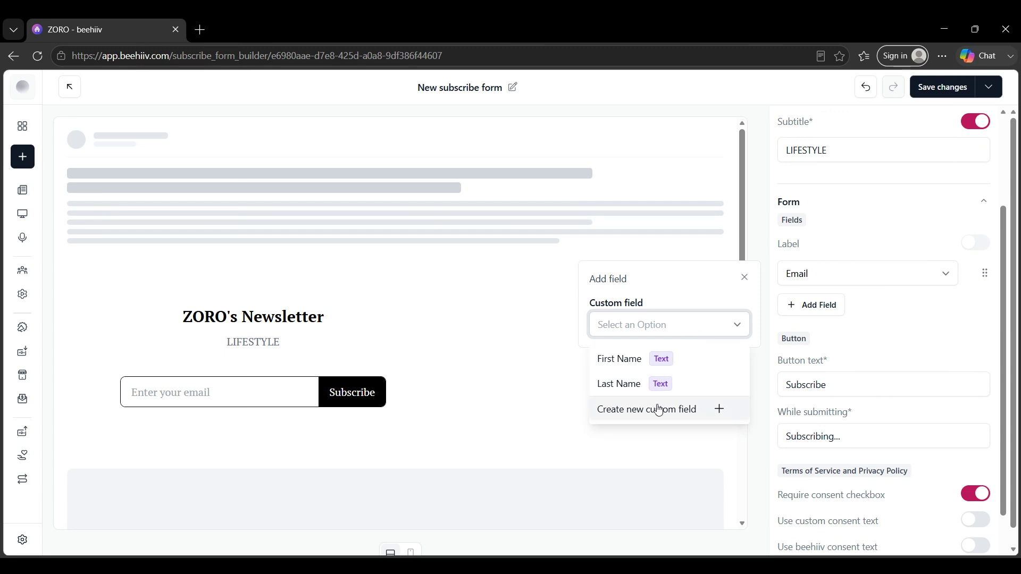
pyautogui.click(744, 278)
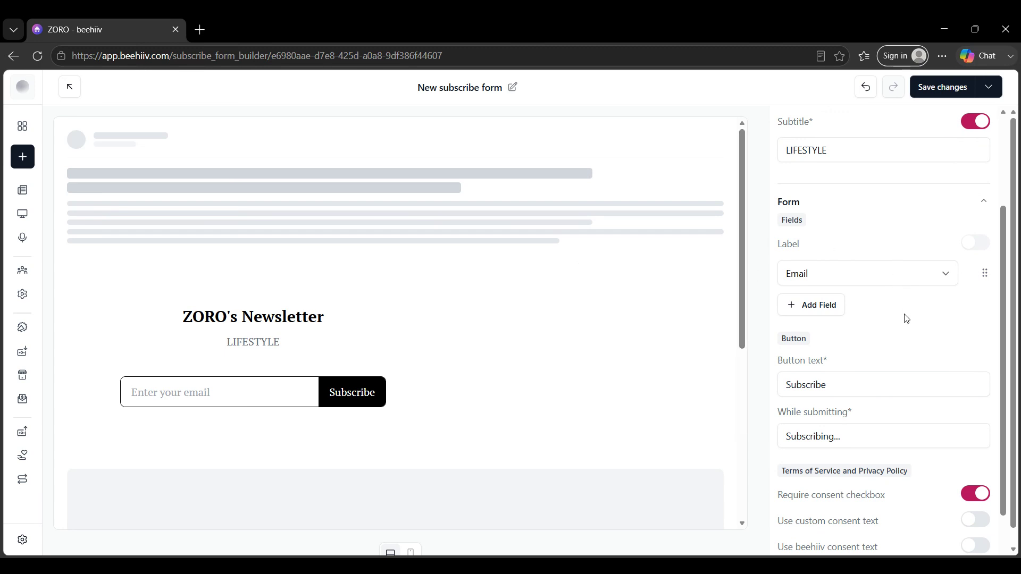
pyautogui.scroll(3, 905, 316)
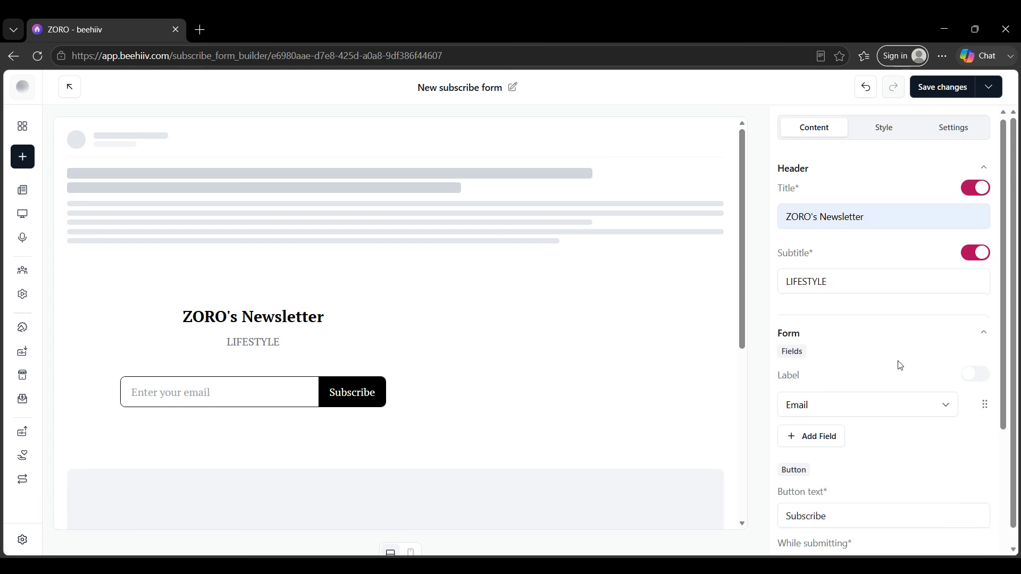
pyautogui.scroll(-3, 900, 365)
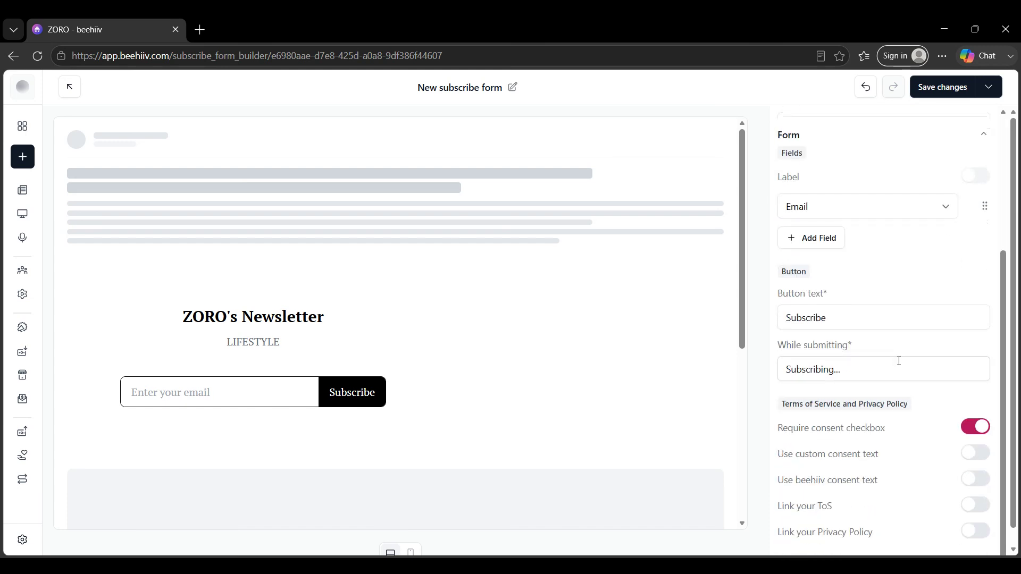
pyautogui.click(202, 390)
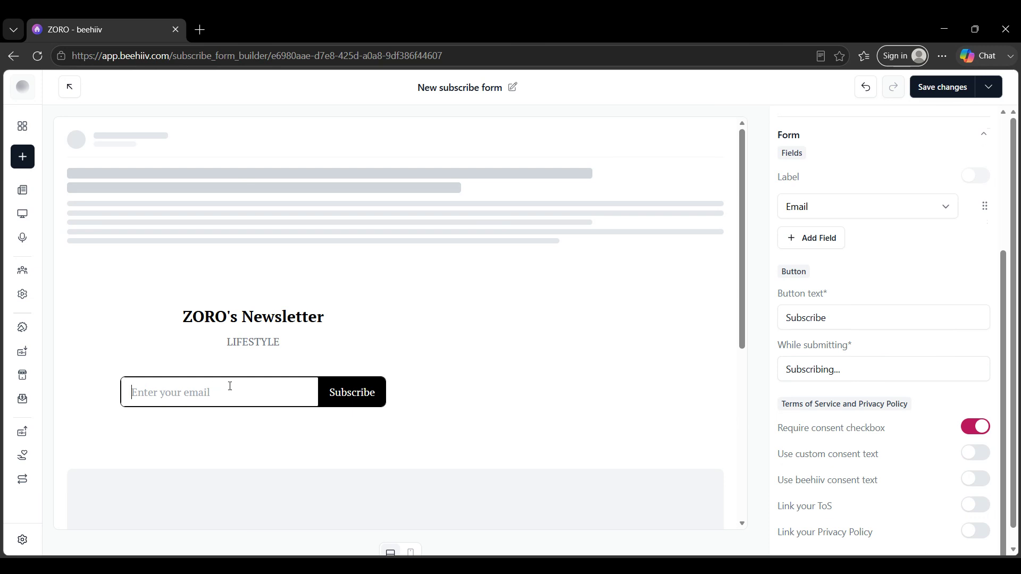
pyautogui.scroll(2, 848, 305)
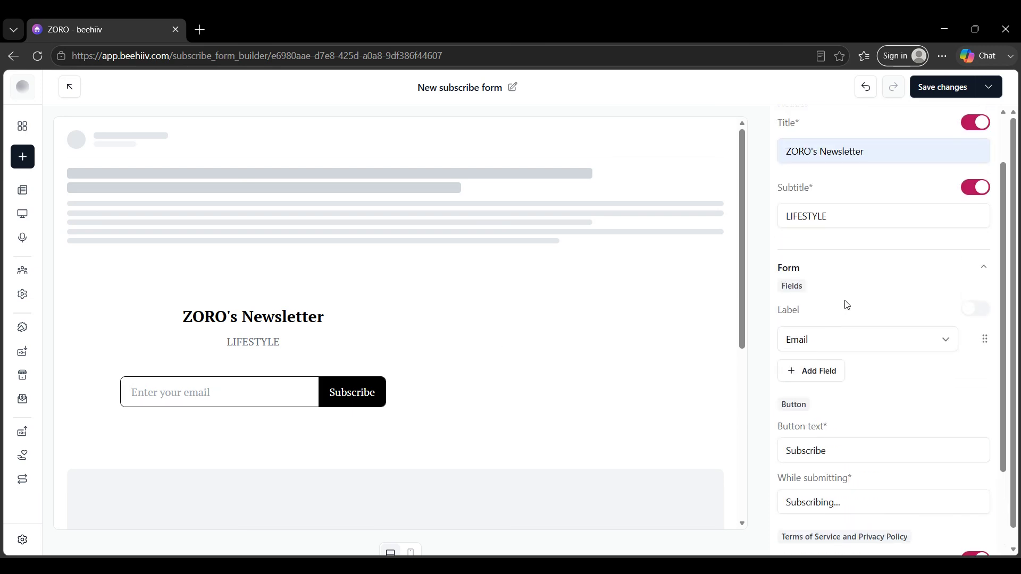
pyautogui.scroll(-2, 847, 304)
pyautogui.scroll(3, 846, 323)
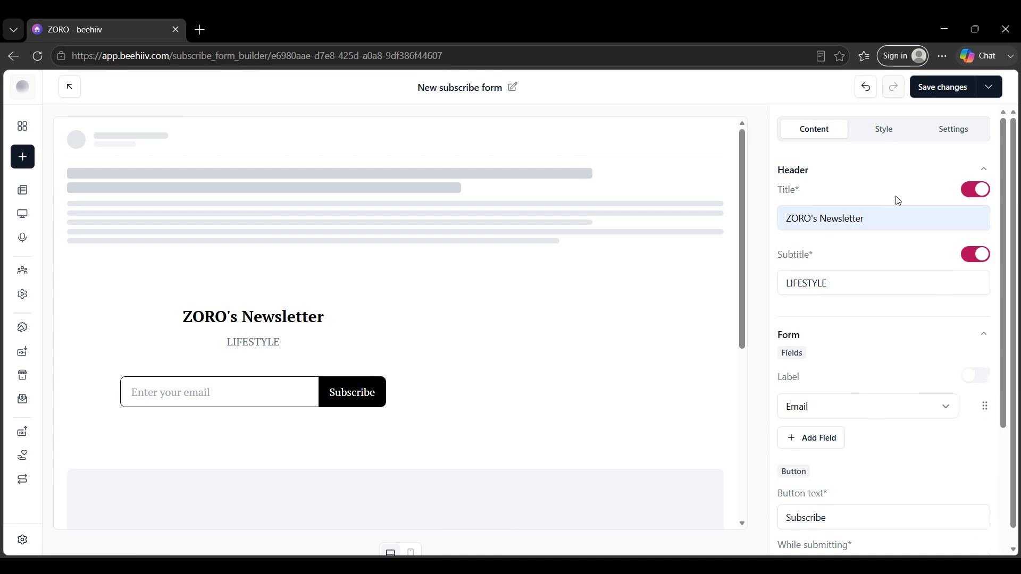
# - Expand the background, header and form style sections and review their color, border, alignment and spacing options
pyautogui.click(870, 140)
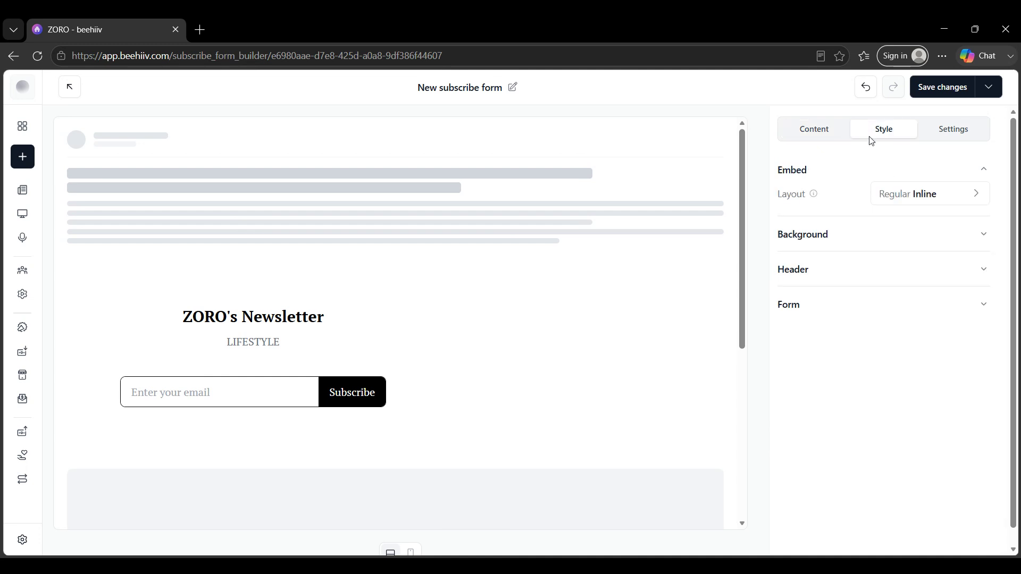
pyautogui.click(854, 236)
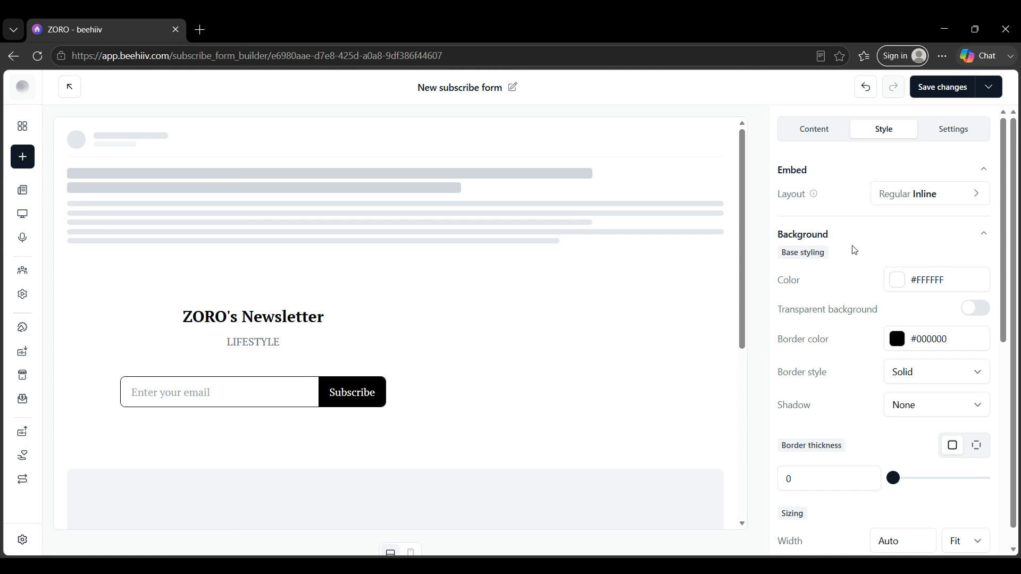
pyautogui.scroll(-2, 856, 258)
pyautogui.scroll(-8, 857, 267)
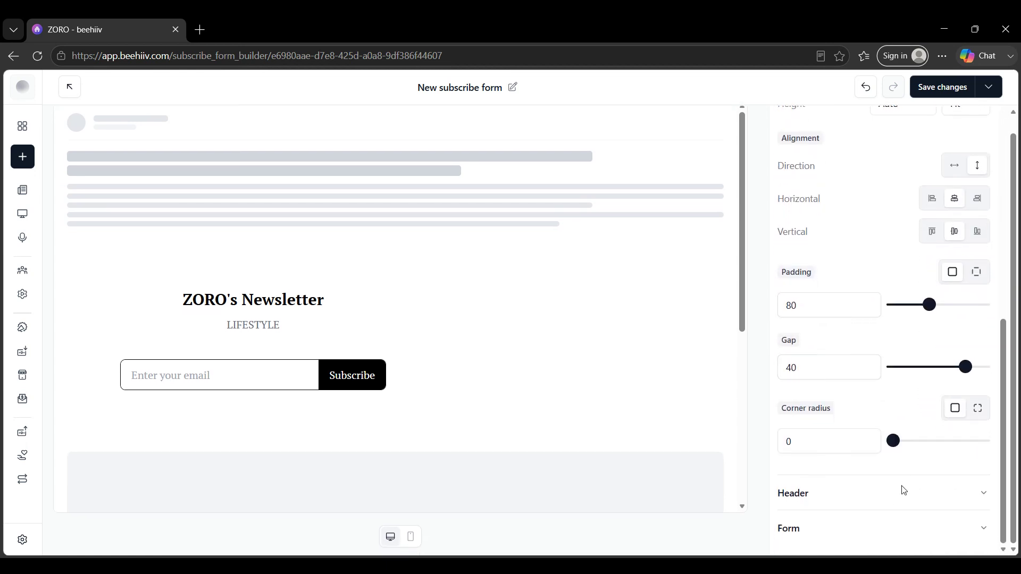
pyautogui.click(899, 489)
pyautogui.scroll(-15, 904, 512)
pyautogui.click(911, 526)
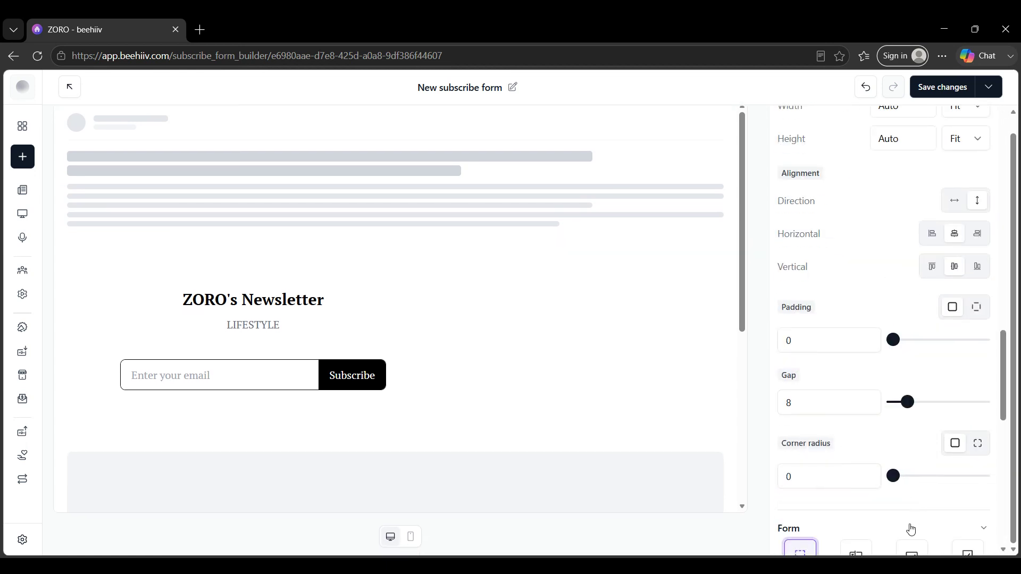
pyautogui.scroll(-8, 915, 521)
pyautogui.scroll(-10, 915, 519)
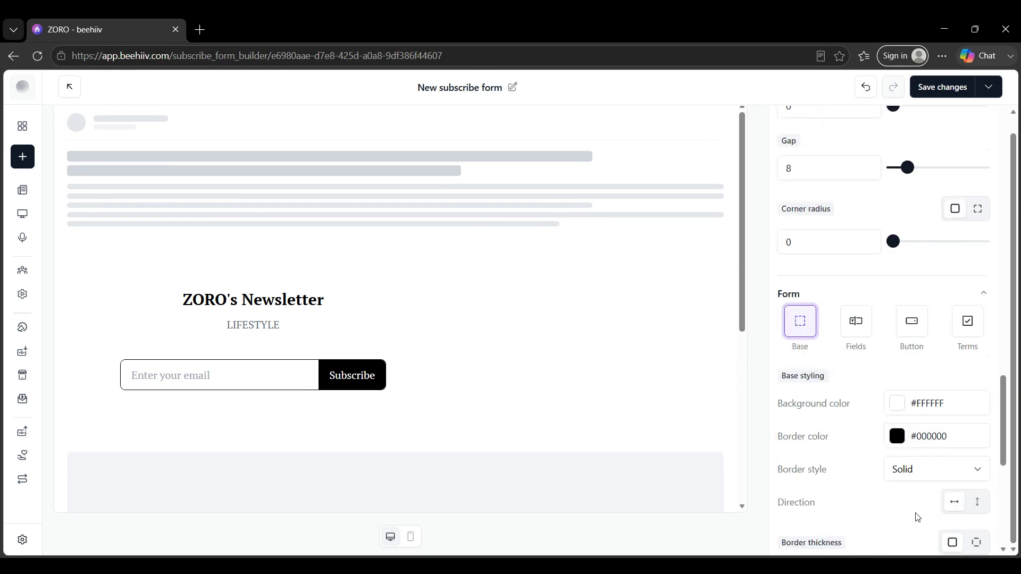
pyautogui.scroll(20, 917, 518)
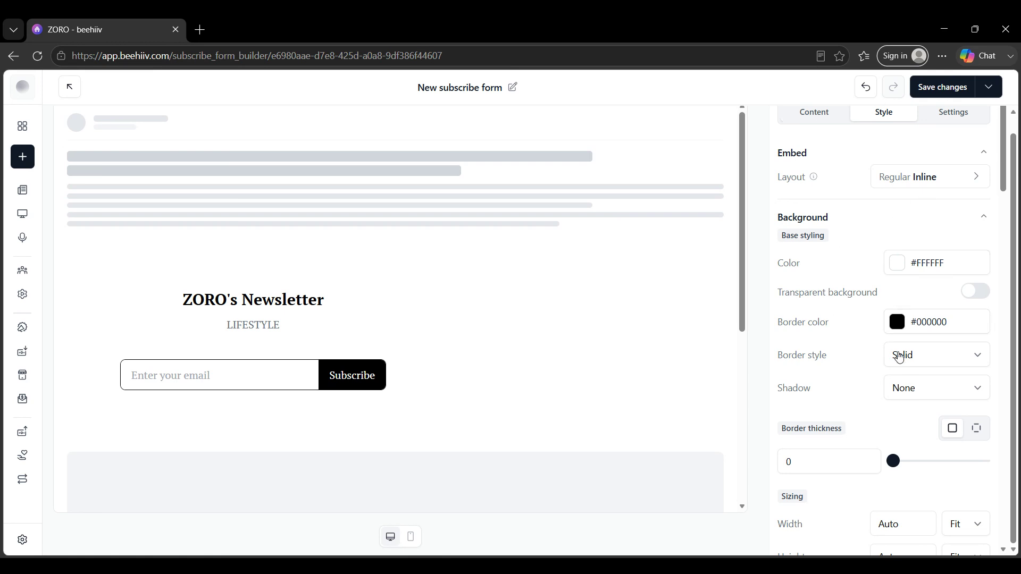
# - Set the form's background color to red #B82323 and save the changes to the form
pyautogui.scroll(-1, 883, 346)
pyautogui.click(898, 196)
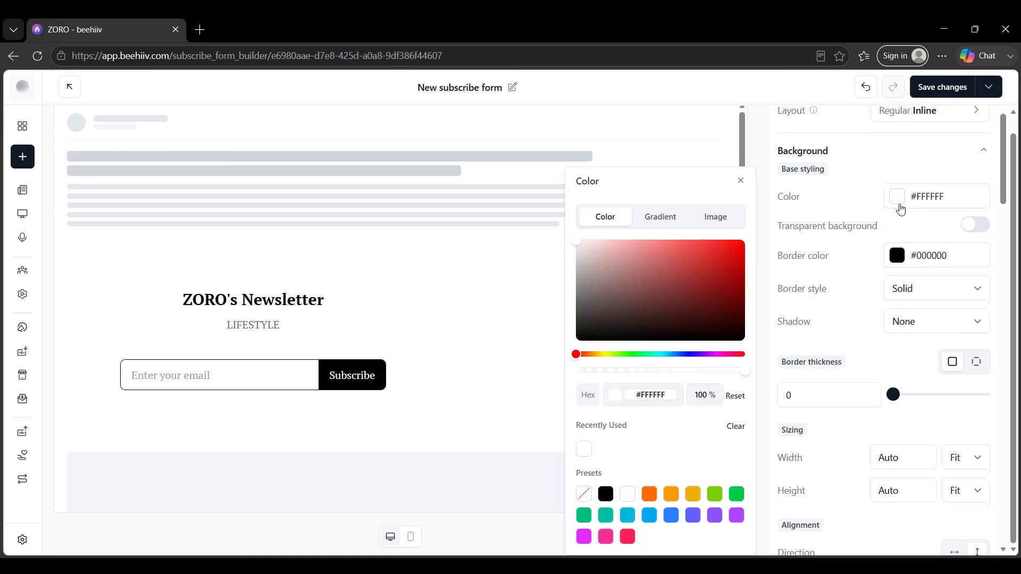
pyautogui.click(687, 296)
pyautogui.click(711, 269)
pyautogui.click(815, 226)
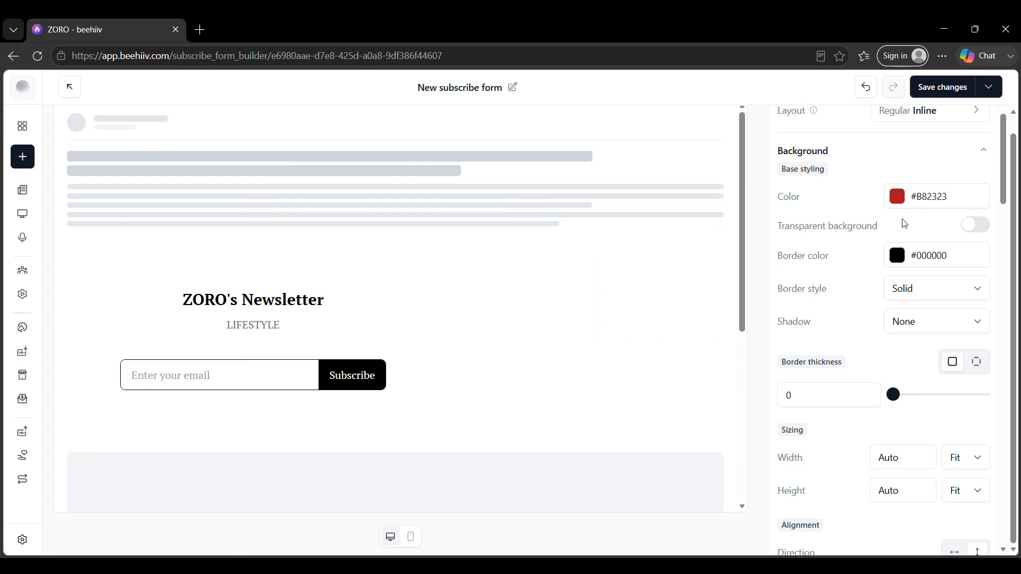
pyautogui.scroll(-3, 822, 282)
pyautogui.click(929, 97)
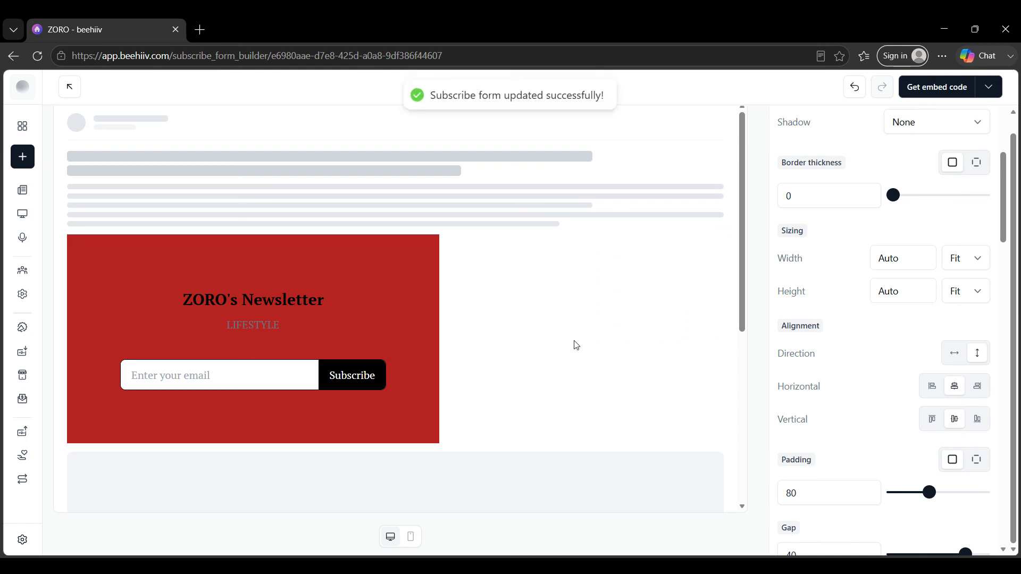
# - Compare the form's mobile and desktop previews, and return to the list of subscribe forms
pyautogui.click(410, 536)
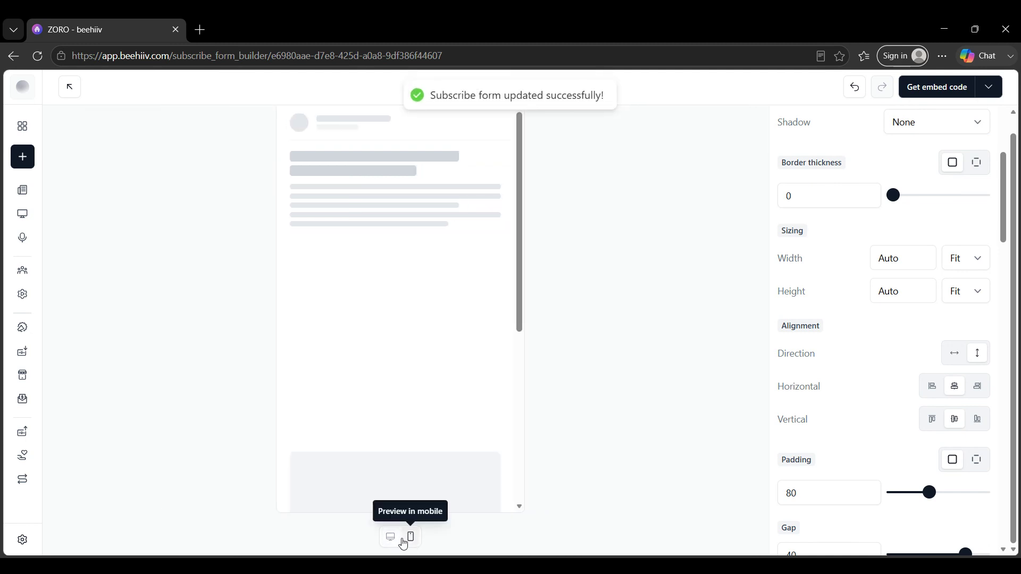
pyautogui.scroll(-5, 417, 399)
pyautogui.scroll(5, 417, 399)
pyautogui.scroll(-5, 414, 406)
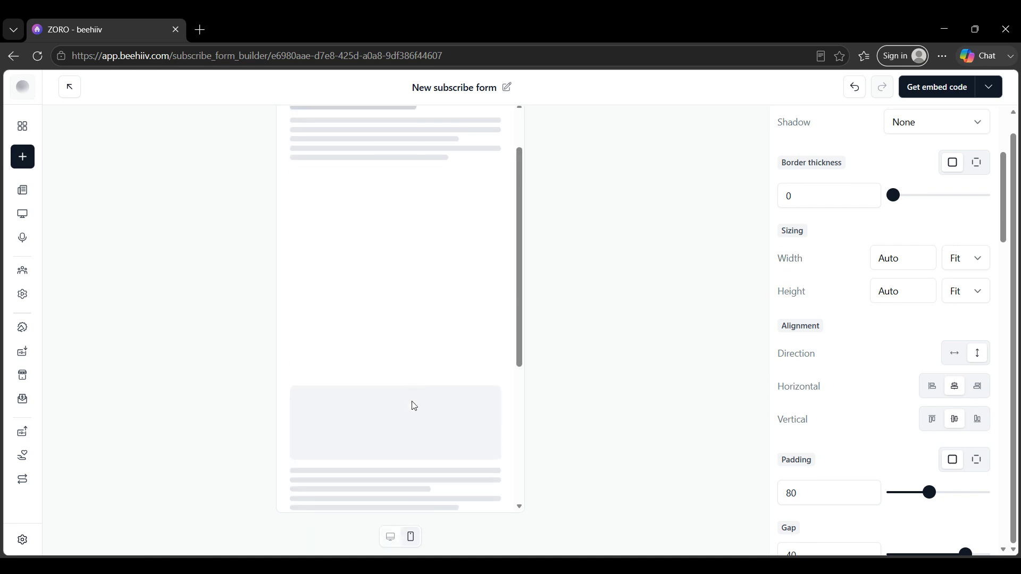
pyautogui.scroll(5, 414, 406)
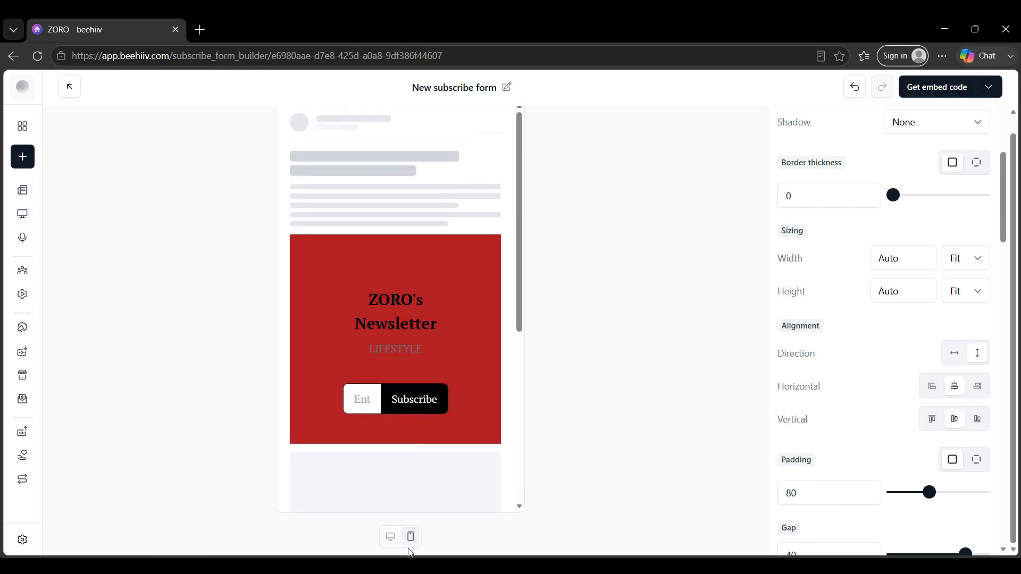
pyautogui.click(391, 536)
pyautogui.click(414, 536)
pyautogui.click(391, 539)
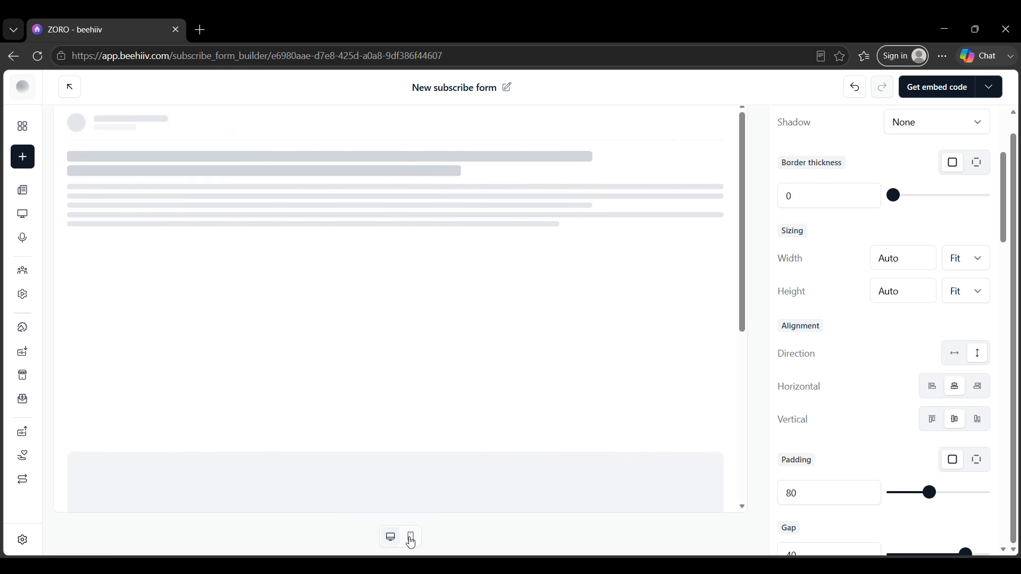
pyautogui.click(411, 540)
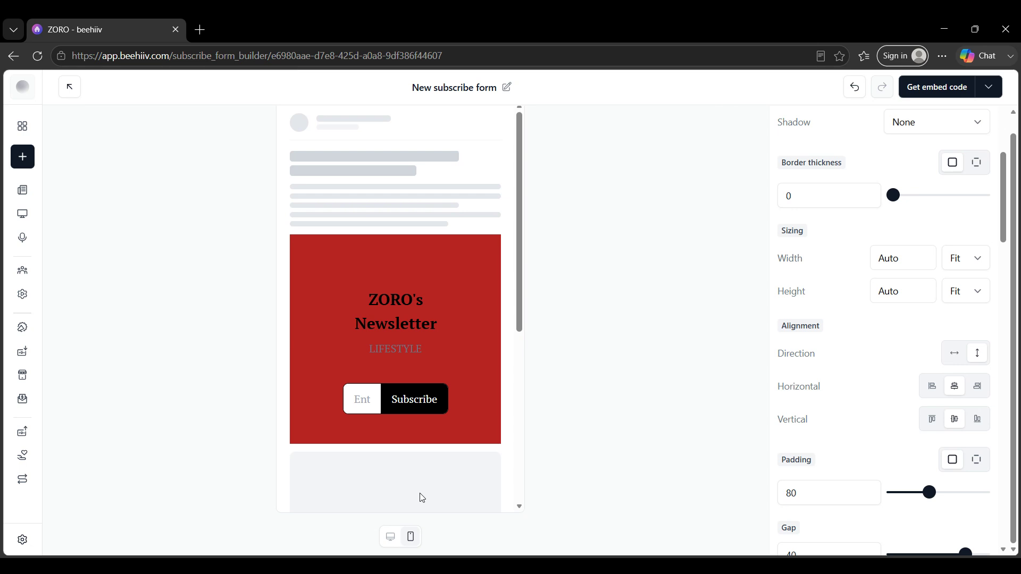
pyautogui.click(71, 95)
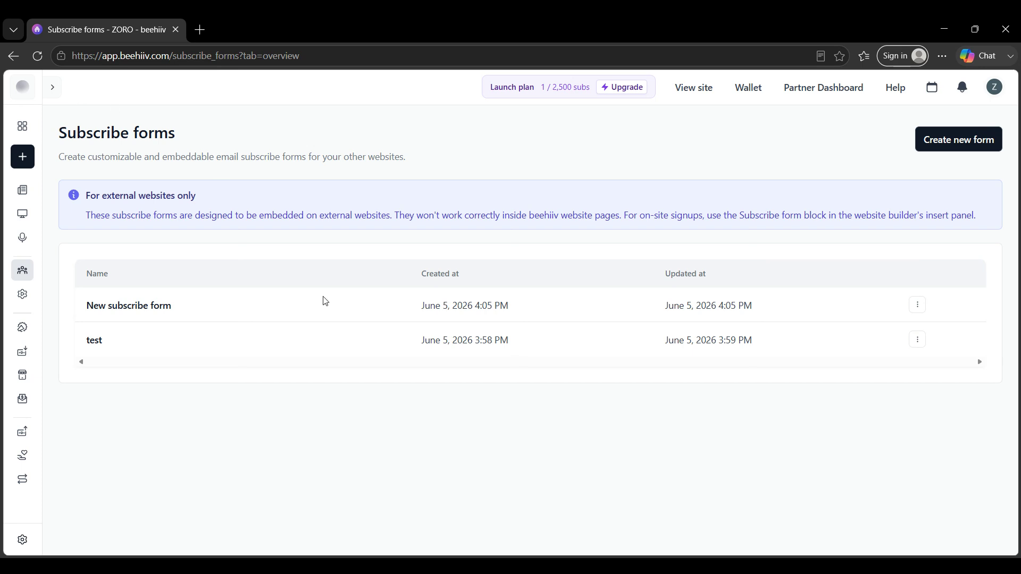